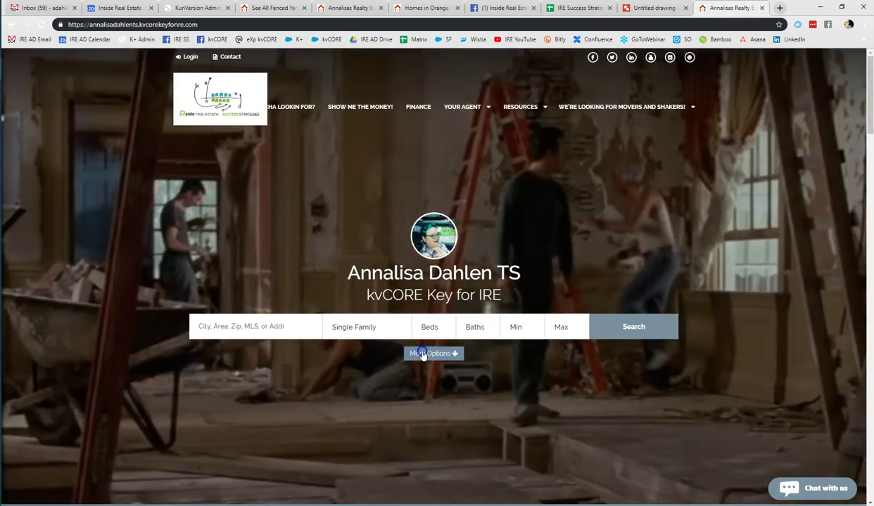
# Open More Options to show the advanced search form on the agent website
pyautogui.click(422, 354)
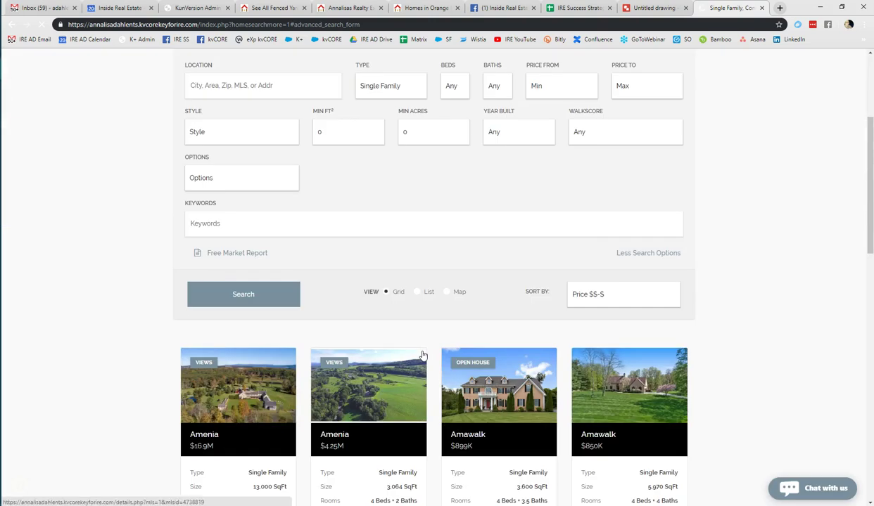
pyautogui.scroll(2, 125, 336)
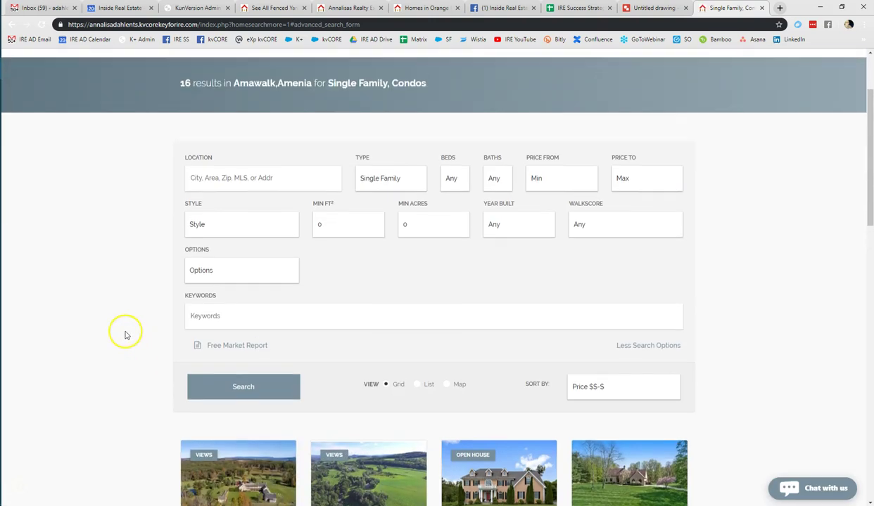
# Search Orange county single-family homes with the Amenities-Fenced keyword
pyautogui.click(232, 178)
pyautogui.write('orange')
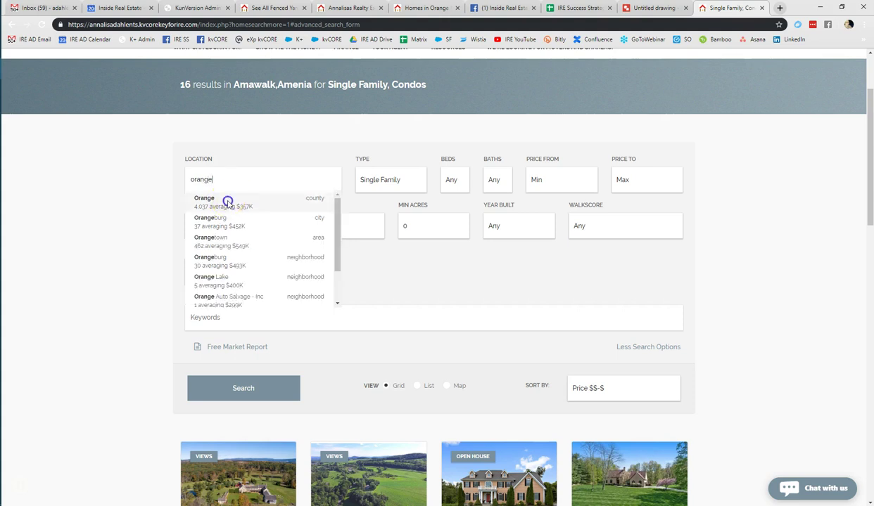
pyautogui.click(223, 198)
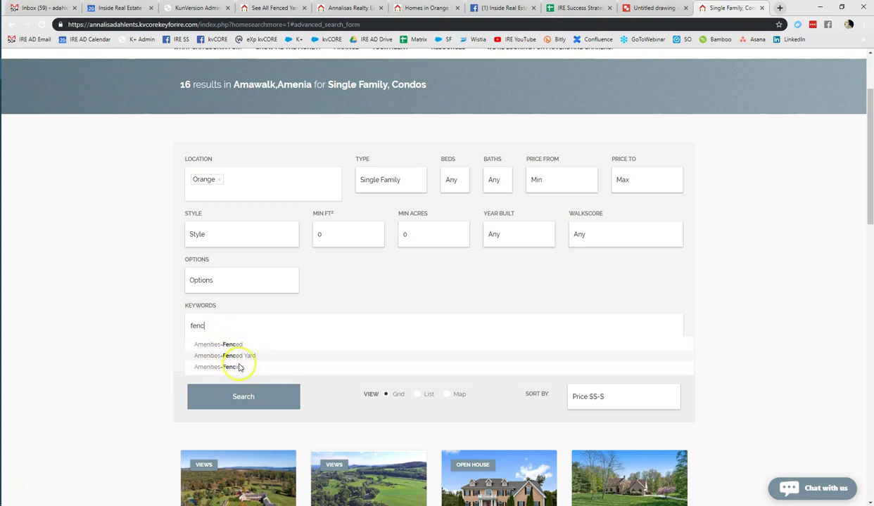
pyautogui.click(243, 345)
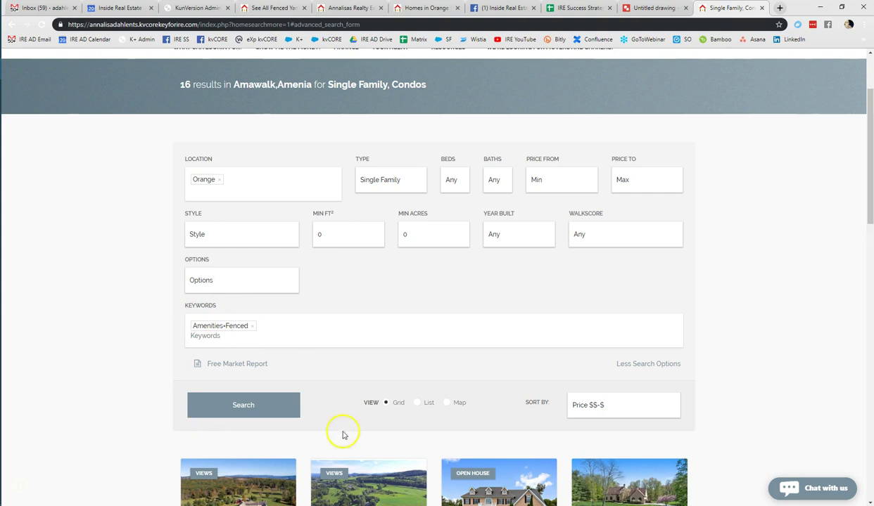
pyautogui.click(250, 408)
# Scroll through the results and select the 255-results heading
pyautogui.scroll(-10, 253, 409)
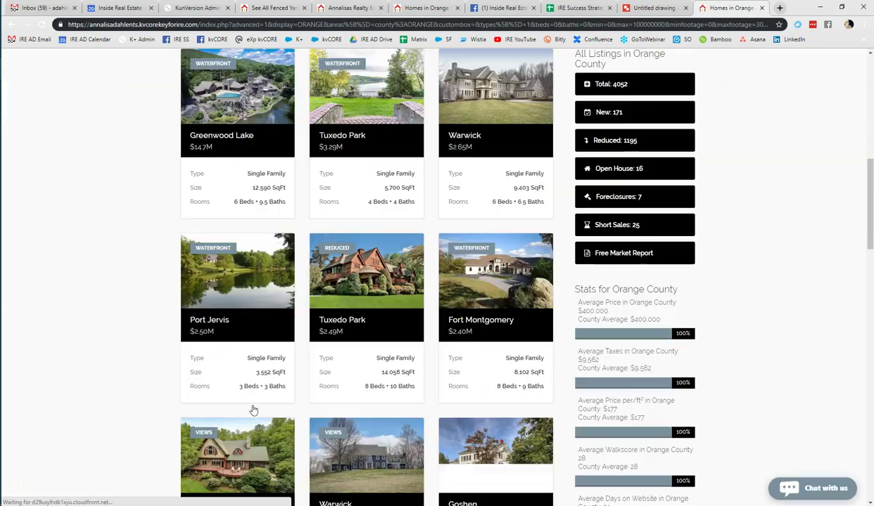
pyautogui.click(205, 402)
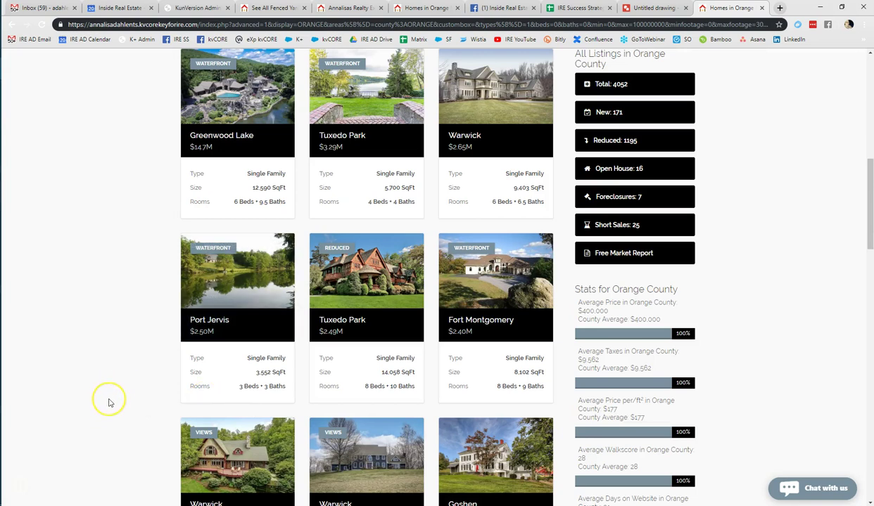
pyautogui.scroll(3, 107, 403)
pyautogui.scroll(4, 109, 403)
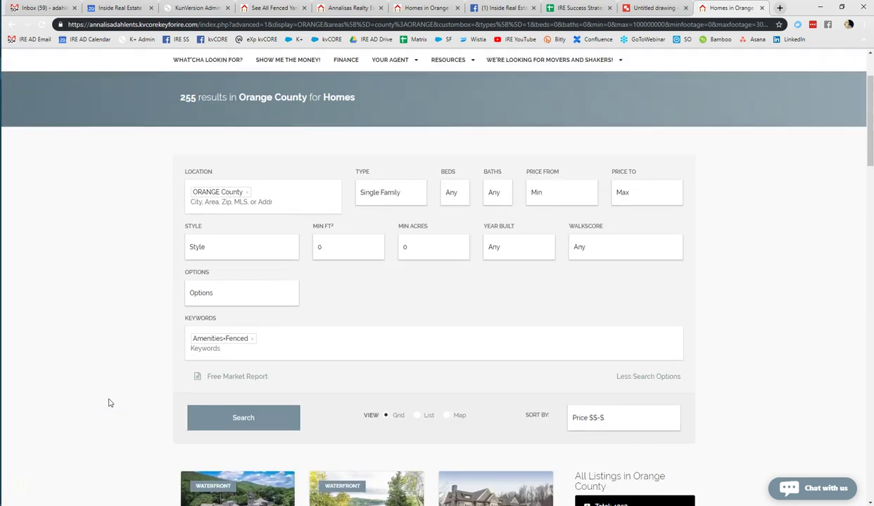
pyautogui.moveTo(160, 98); pyautogui.dragTo(302, 99)
pyautogui.click(160, 100)
pyautogui.tripleClick(177, 100)
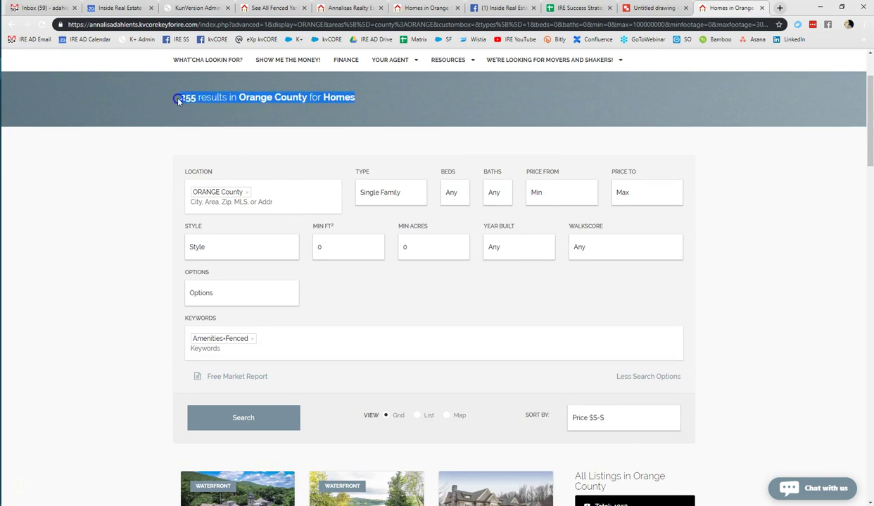
# Copy the fenced-yard Orange County results page URL from the address bar
pyautogui.click(70, 25)
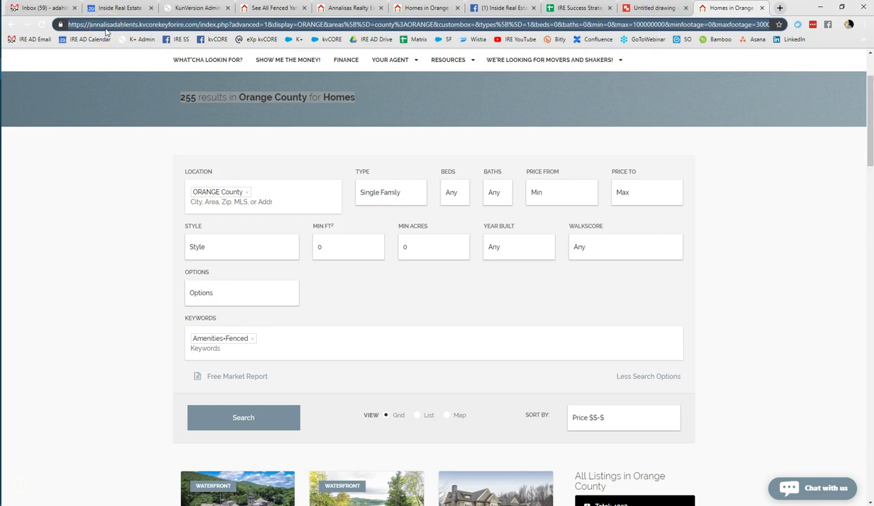
pyautogui.click(103, 102)
pyautogui.click(69, 23)
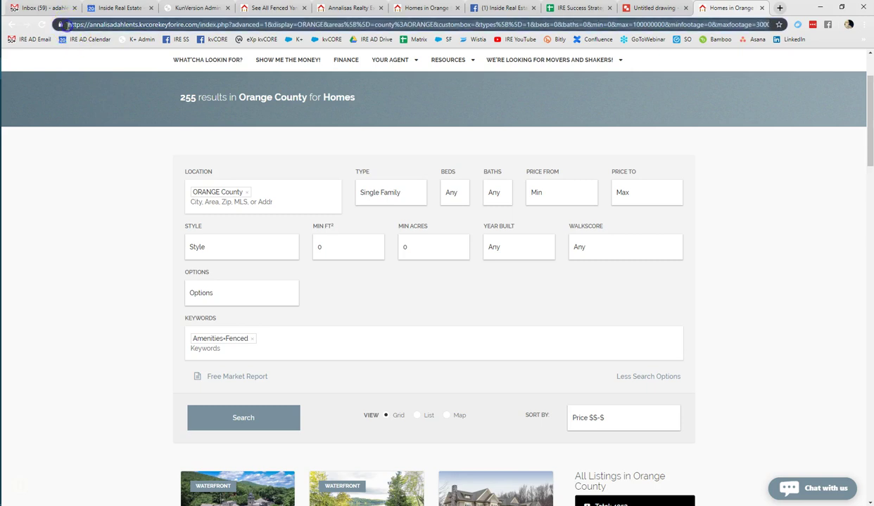
pyautogui.rightClick(96, 28)
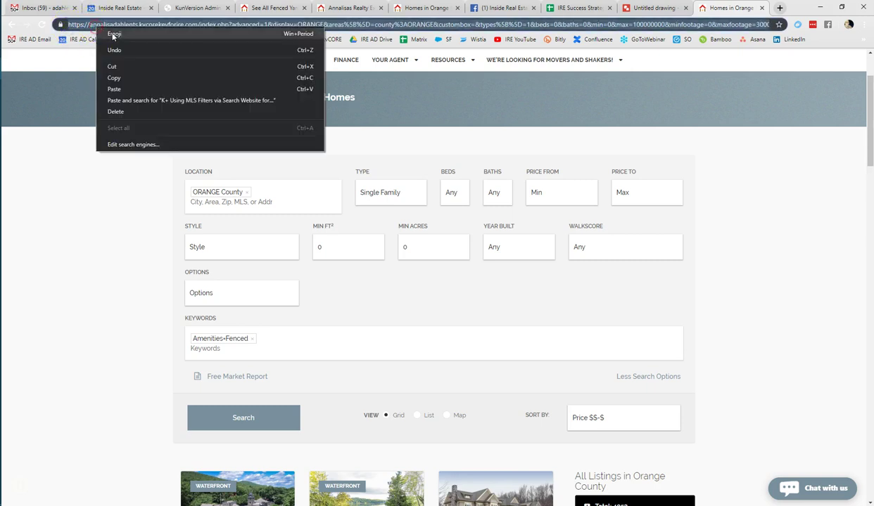
pyautogui.click(121, 79)
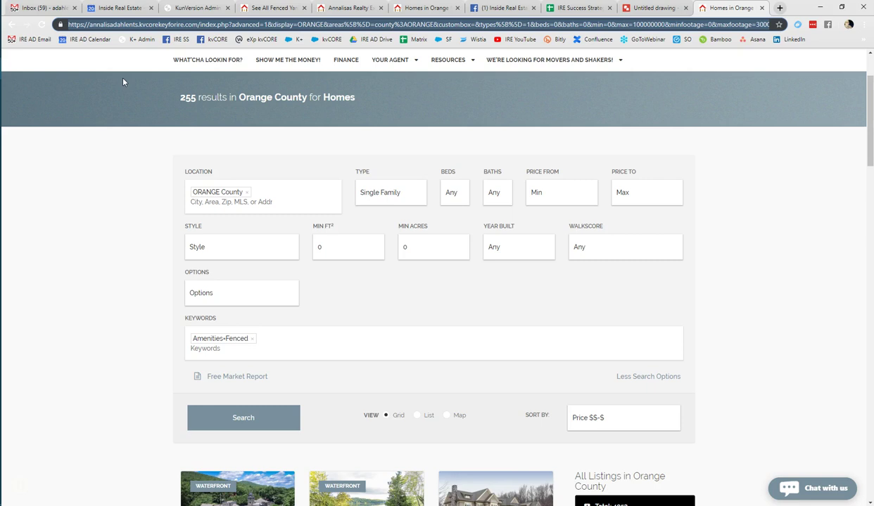
pyautogui.moveTo(279, 21); pyautogui.dragTo(280, 12)
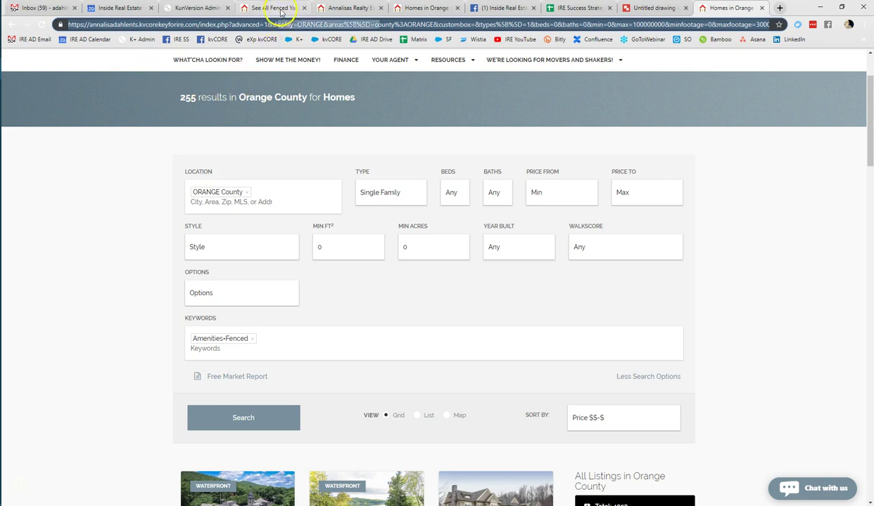
# Go to the See All Fenced Yards landing page and reveal its social sharing options
pyautogui.click(328, 8)
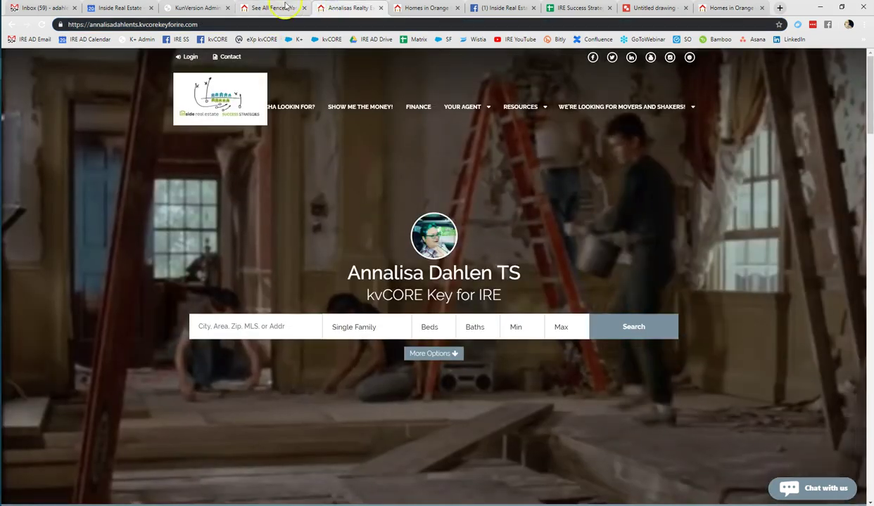
pyautogui.click(273, 8)
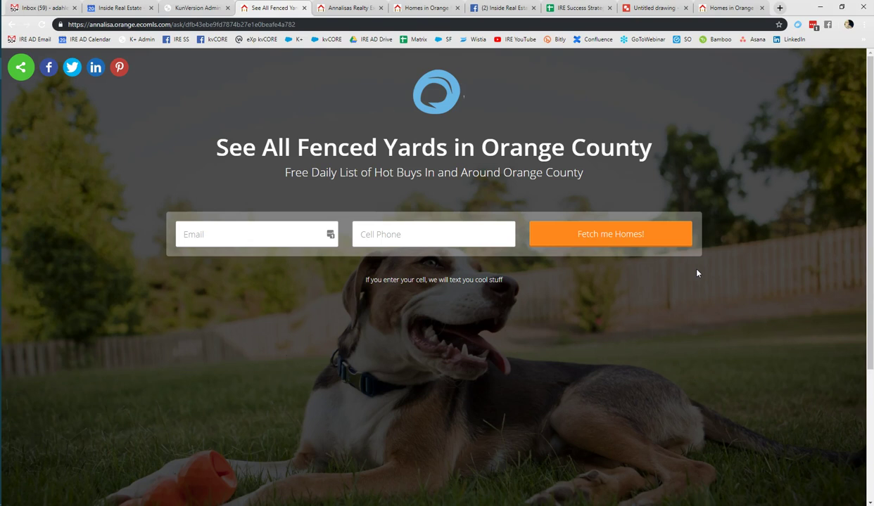
pyautogui.click(138, 24)
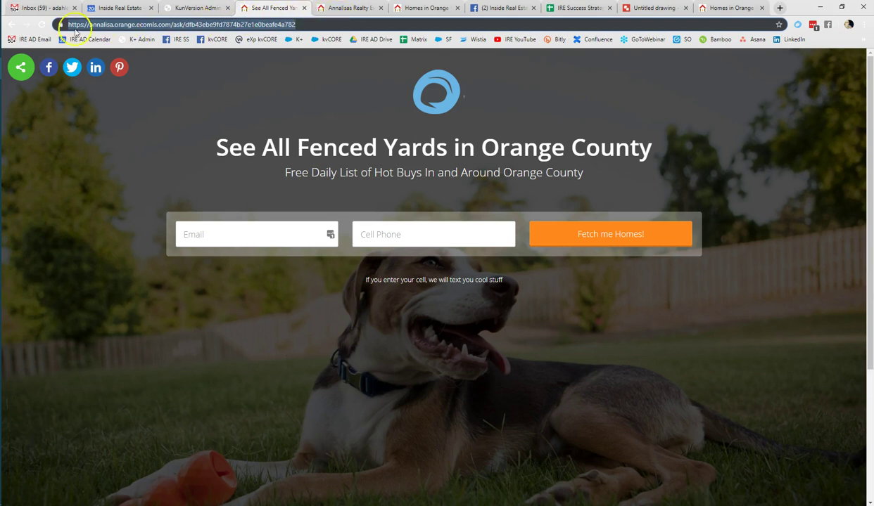
pyautogui.click(17, 74)
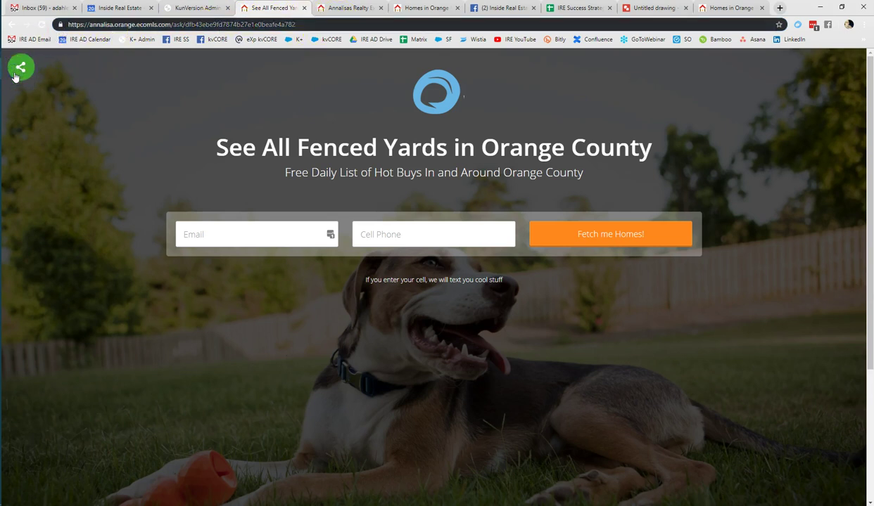
pyautogui.click(17, 74)
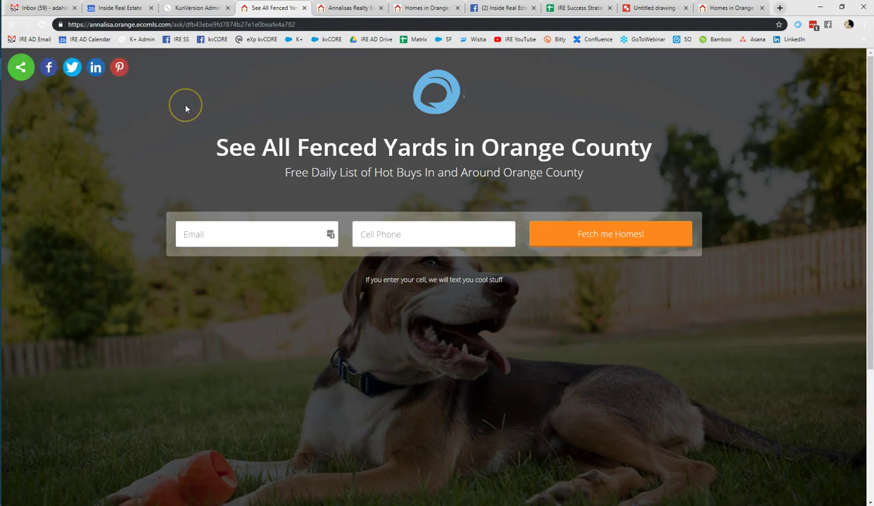
# Copy the See All Fenced Yards landing page URL from the address bar
pyautogui.click(243, 24)
pyautogui.rightClick(239, 24)
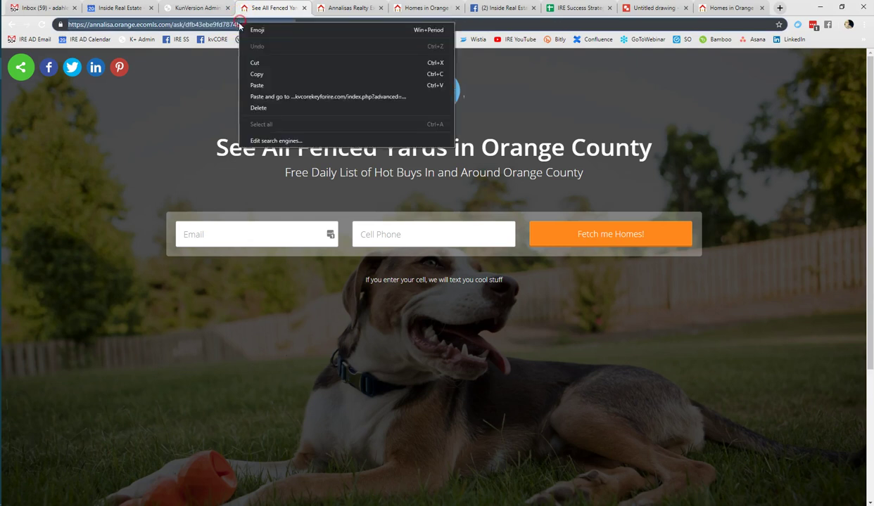
pyautogui.click(257, 74)
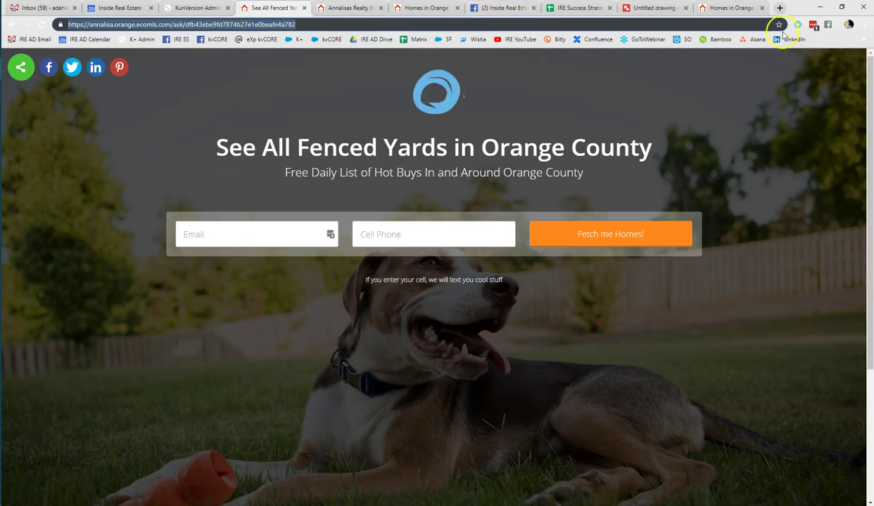
pyautogui.click(780, 7)
# Paste the landing page link into a new post in the kvCORE Owner & Admin Mastermind group
pyautogui.click(212, 39)
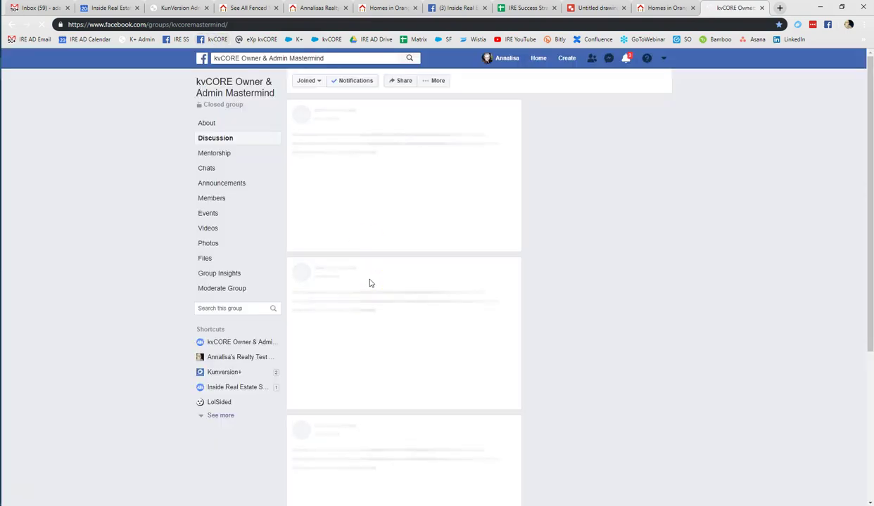
pyautogui.click(390, 279)
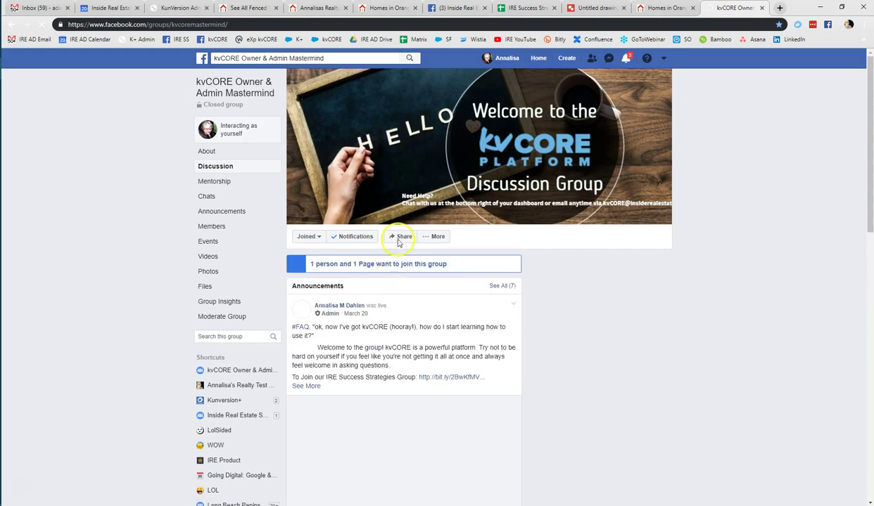
pyautogui.click(380, 300)
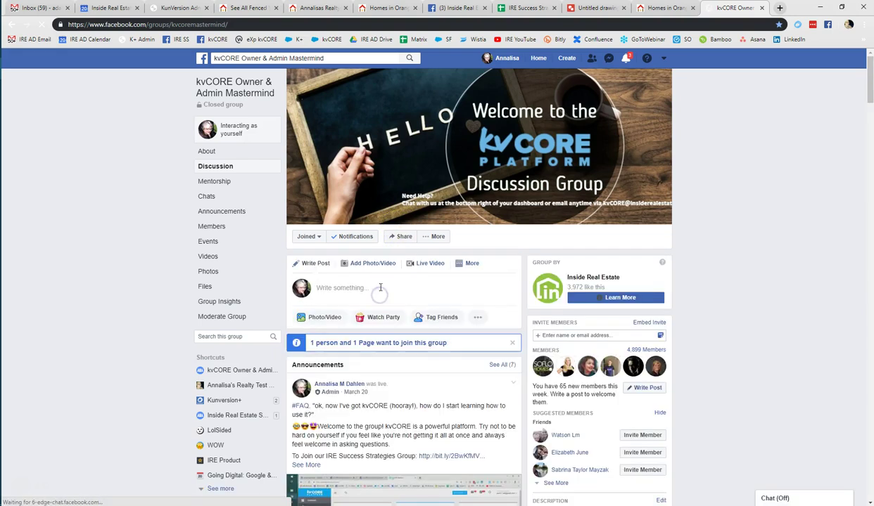
pyautogui.click(380, 288)
pyautogui.rightClick(377, 288)
pyautogui.click(400, 357)
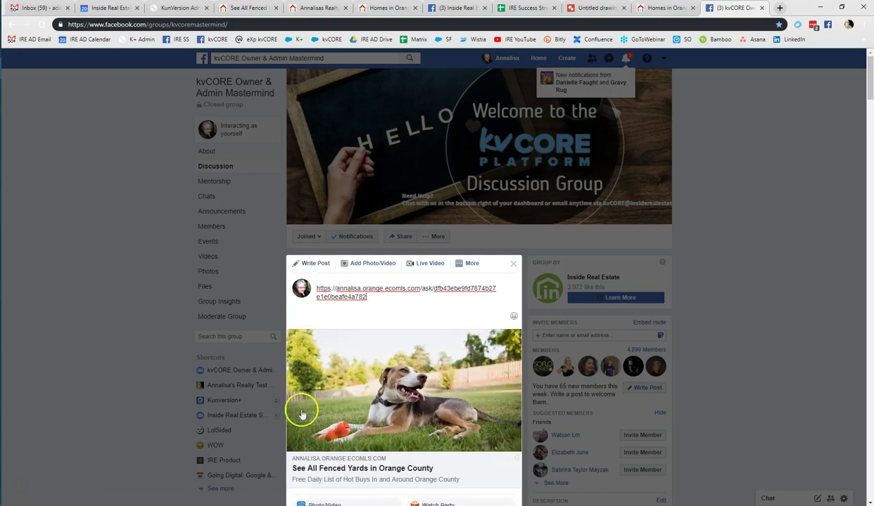
# Delete the pasted URL text, keeping the link preview, and publish the 'fetch me some keys!' post
pyautogui.moveTo(367, 297); pyautogui.dragTo(317, 286)
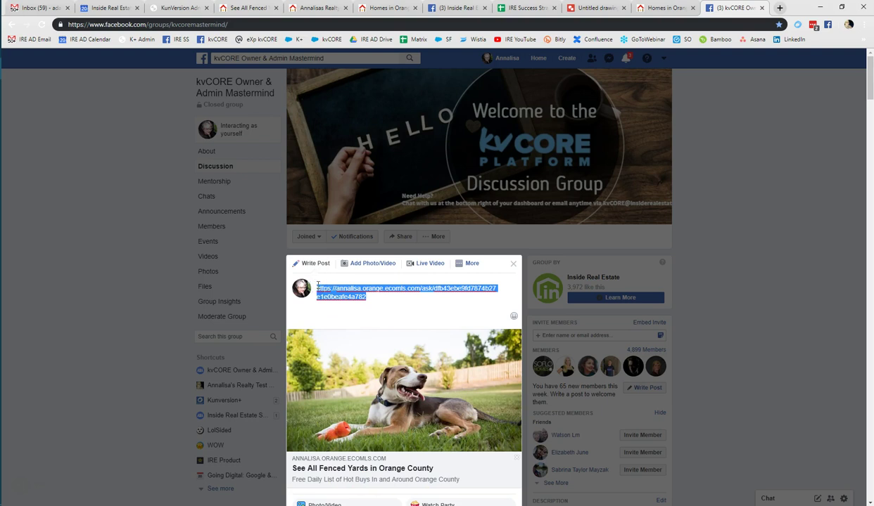
pyautogui.press('BackSpace')
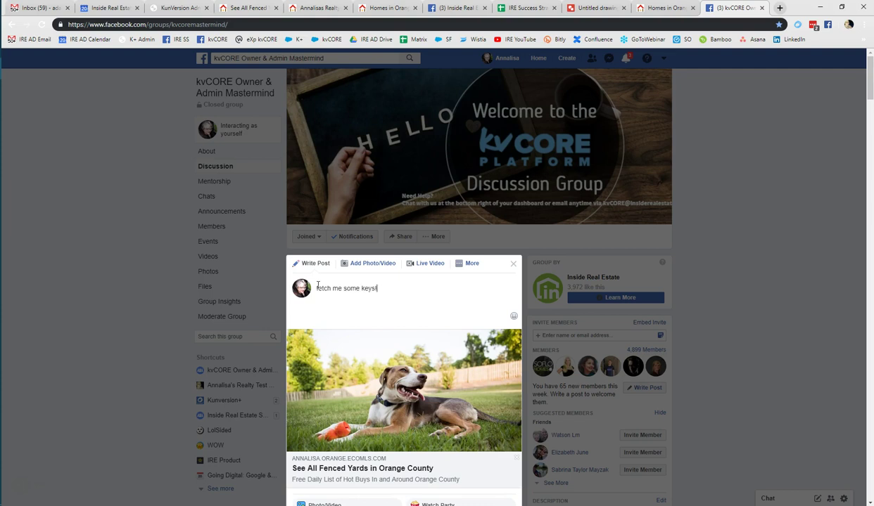
pyautogui.click(420, 307)
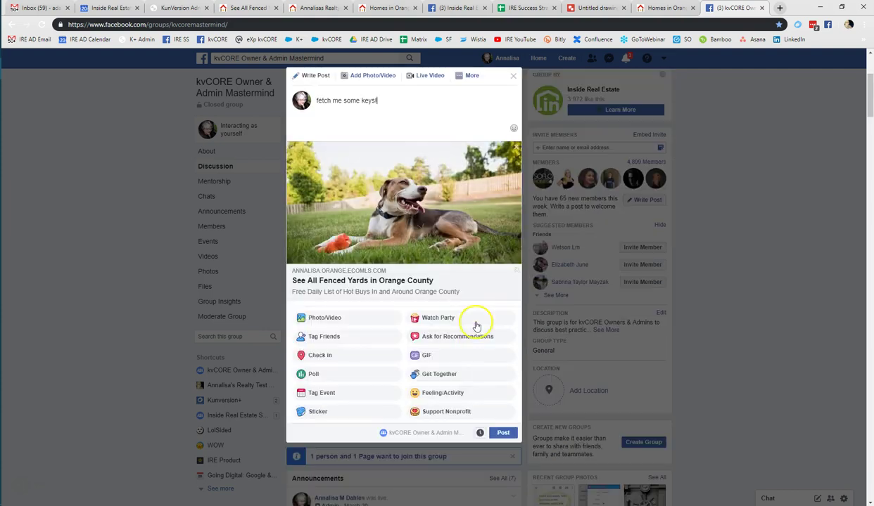
pyautogui.click(503, 434)
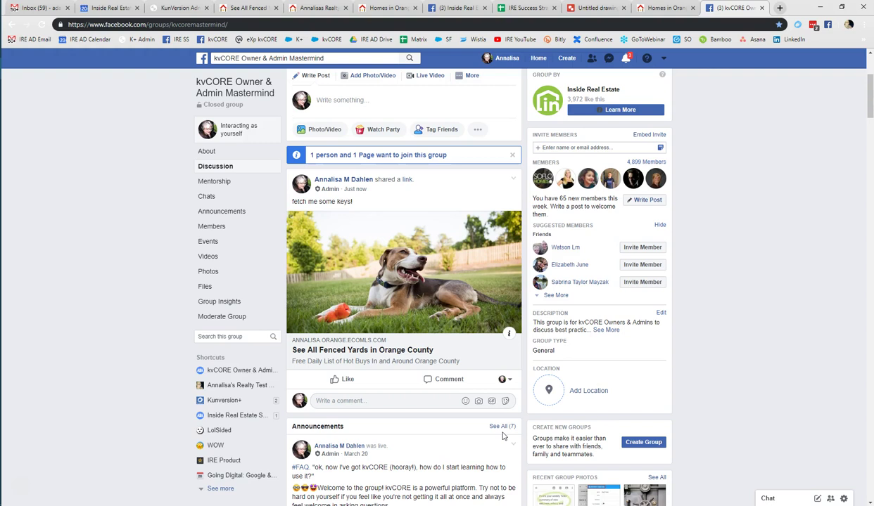
# From the Facebook post, submit an e-mail and cell number on the landing page and browse the 4044 listings
pyautogui.click(347, 348)
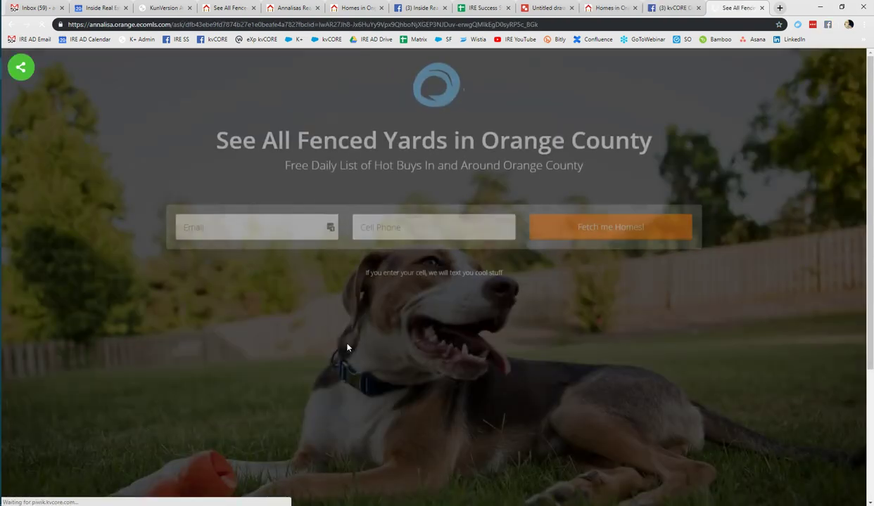
pyautogui.click(272, 236)
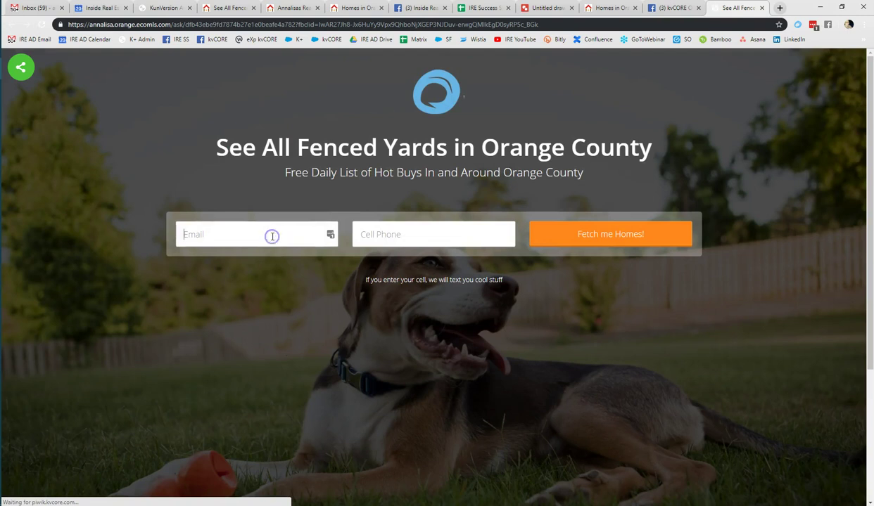
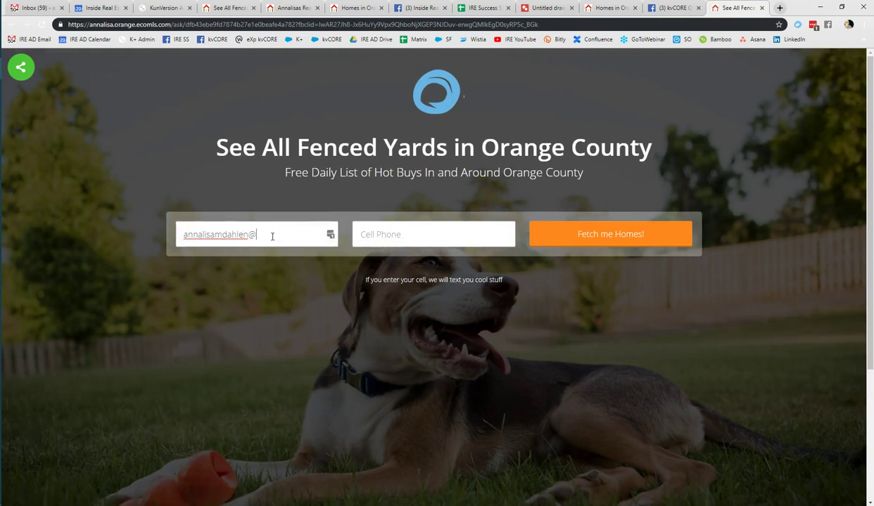
pyautogui.press('Tab')
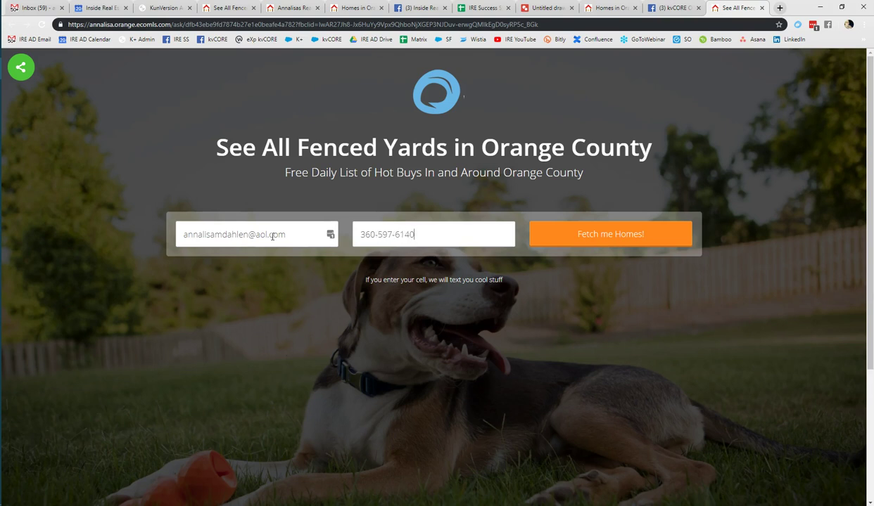
pyautogui.click(602, 235)
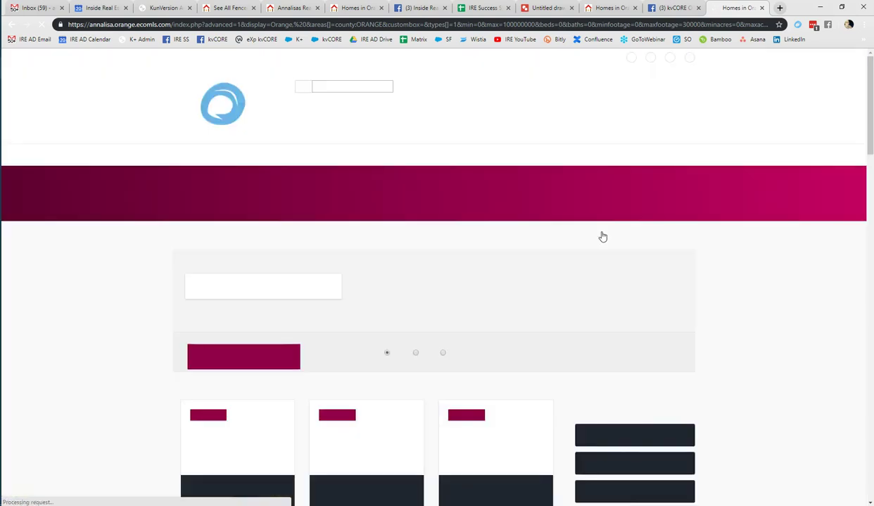
pyautogui.scroll(-8, 602, 236)
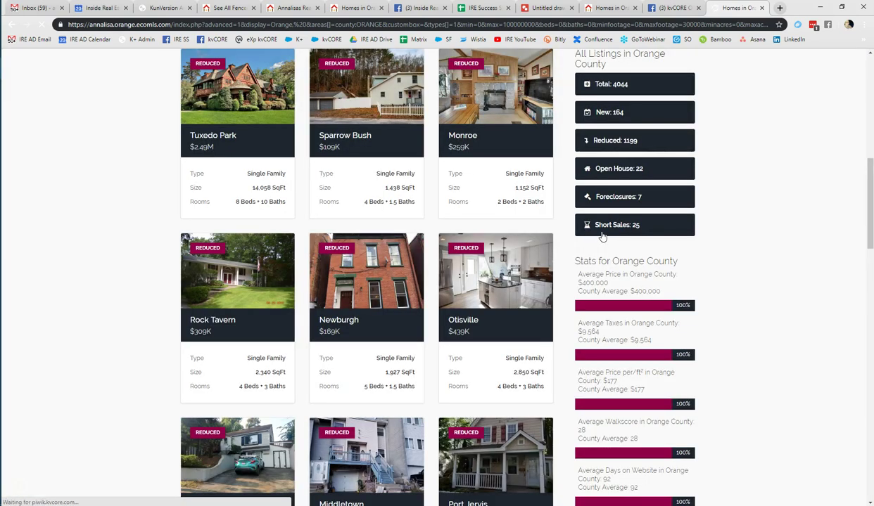